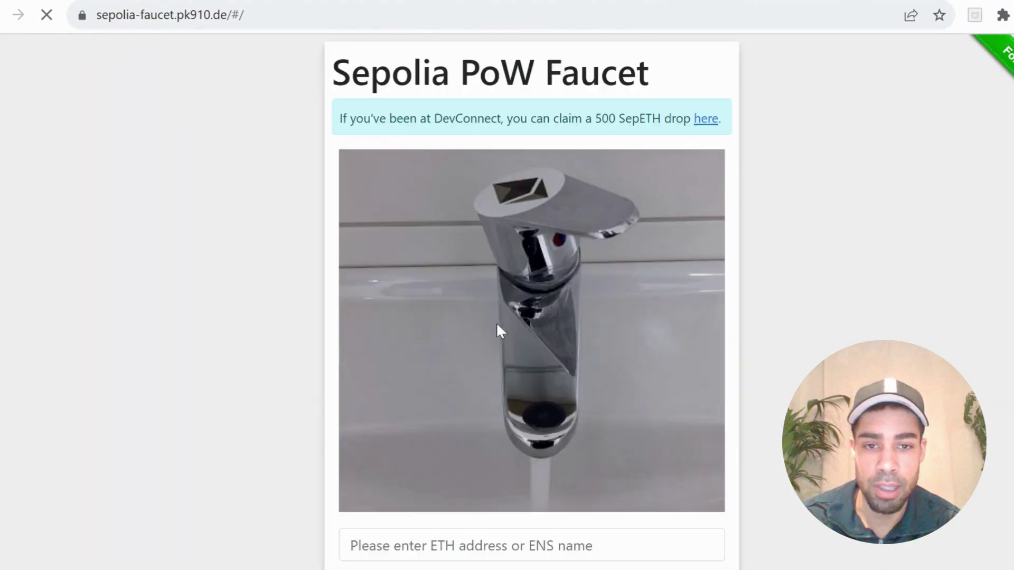
Step: Scroll down the Sepolia PoW Faucet page to the ETH address field
scroll(484, 310, down, 4)
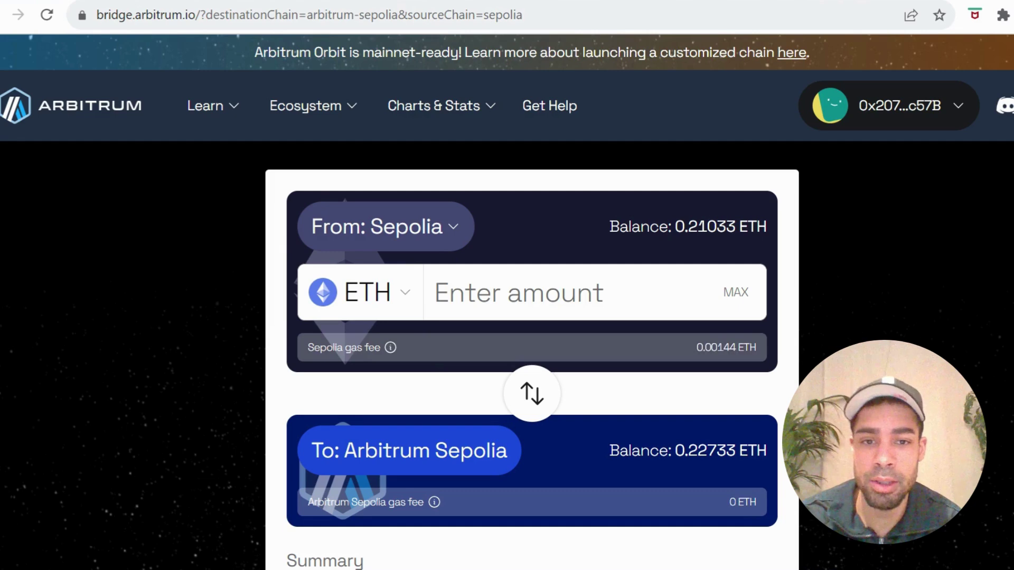
Step: Fill the bridge amount with the full 0.20812579622408706 ETH balance and scroll to Move funds
click(739, 292)
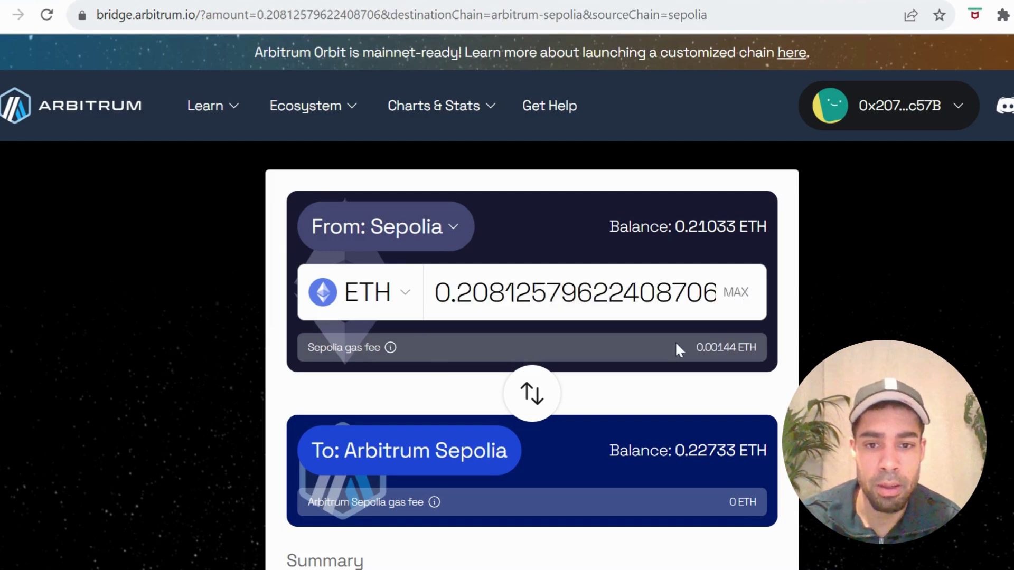
scroll(676, 343, down, 1)
scroll(582, 402, down, 1)
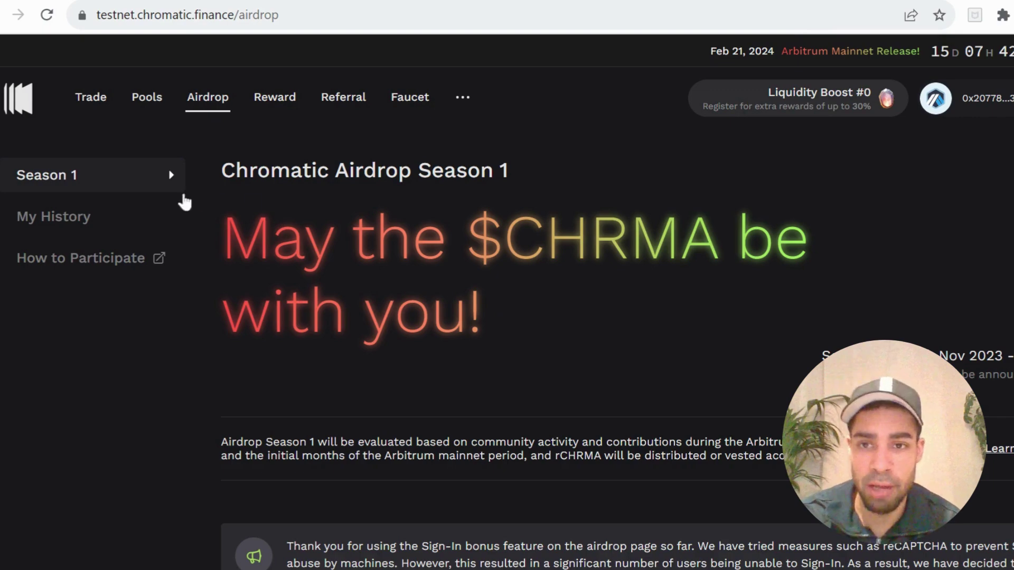
Step: Scroll through the airdrop page's My Activities and Random Box sections to review the 525 credits
scroll(516, 376, down, 2)
scroll(517, 370, down, 10)
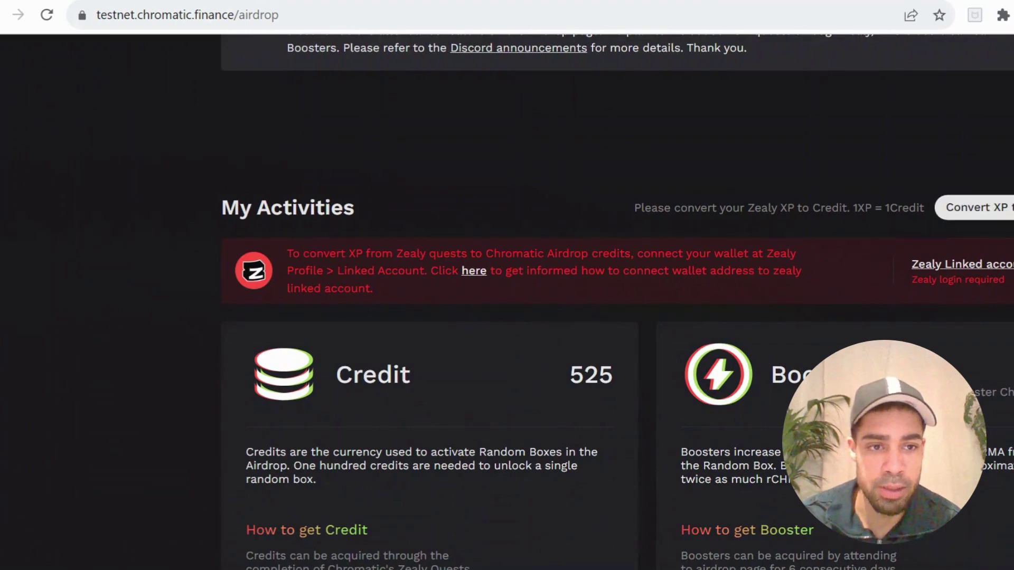
scroll(503, 394, down, 2)
scroll(502, 391, down, 3)
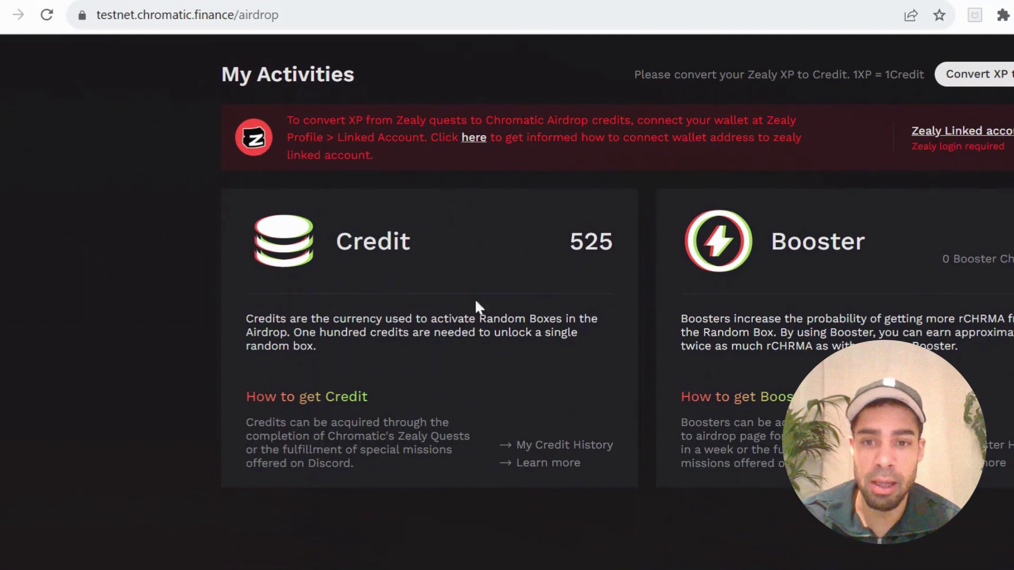
scroll(463, 285, down, 7)
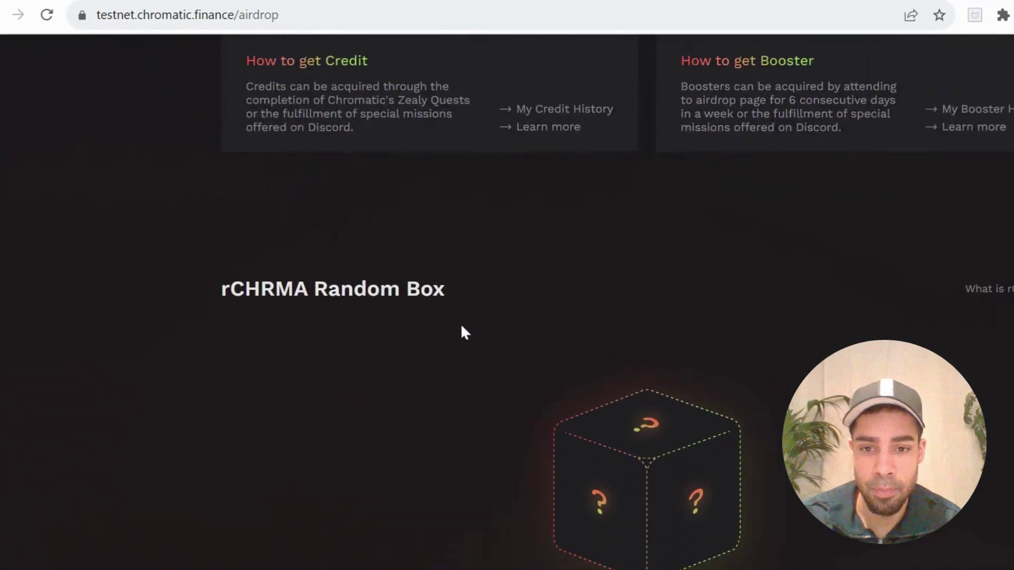
scroll(462, 329, down, 6)
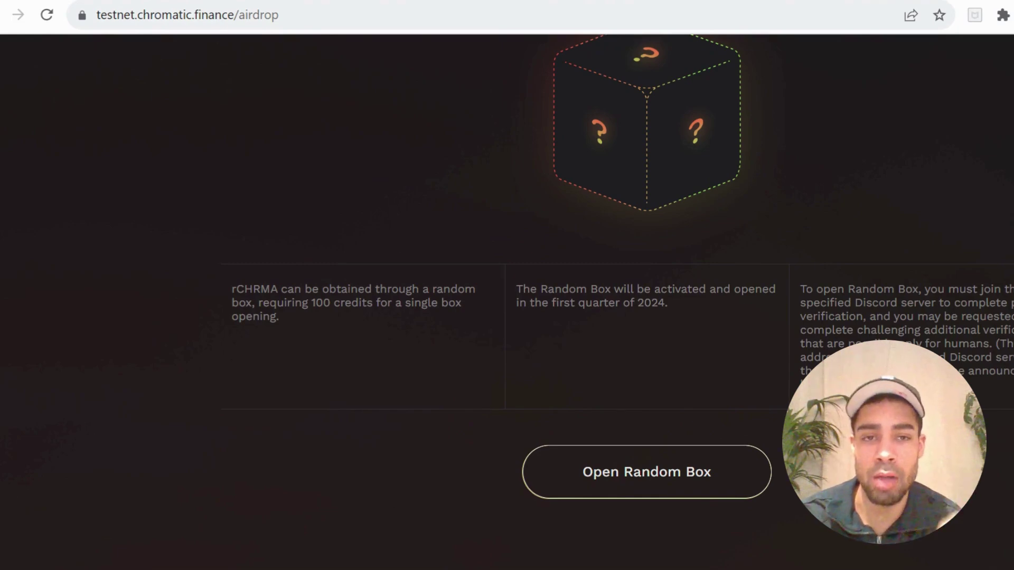
scroll(672, 210, up, 15)
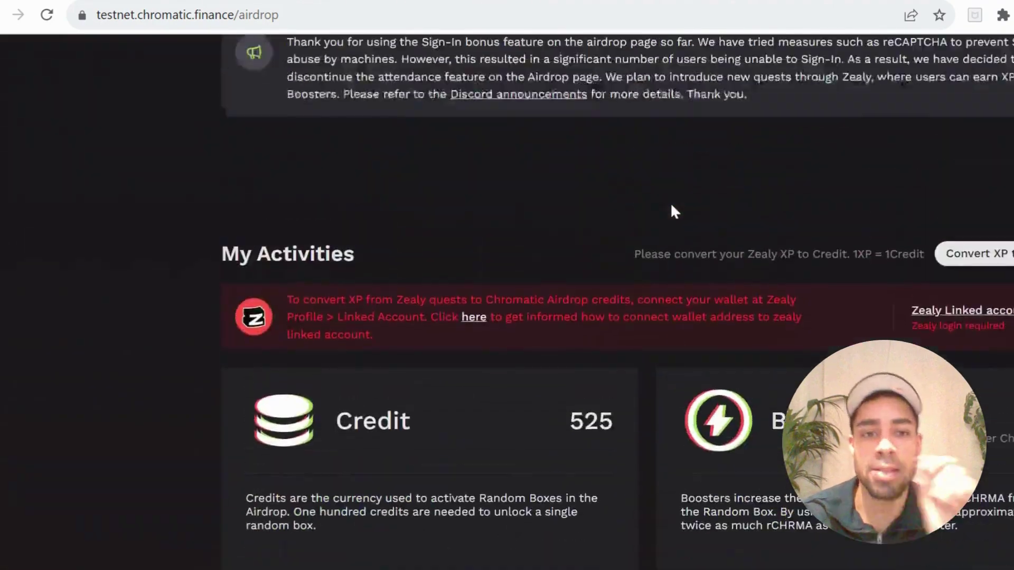
scroll(673, 210, up, 4)
scroll(679, 200, down, 8)
scroll(676, 201, down, 3)
scroll(676, 188, up, 15)
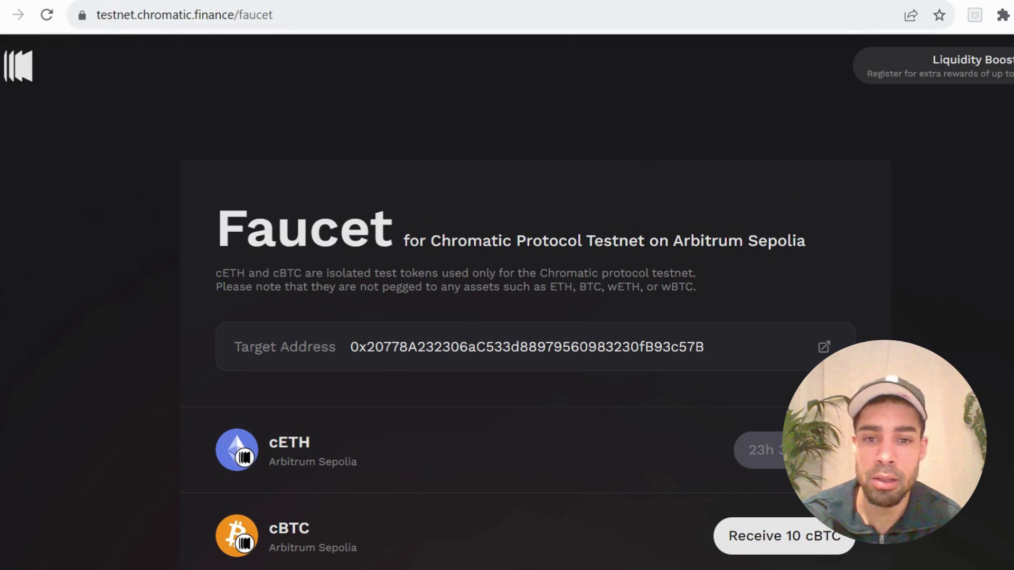
Step: Scroll the Faucet page to read the cETH cooldown and the 10 cBTC claim offer
scroll(506, 301, down, 1)
scroll(559, 220, down, 1)
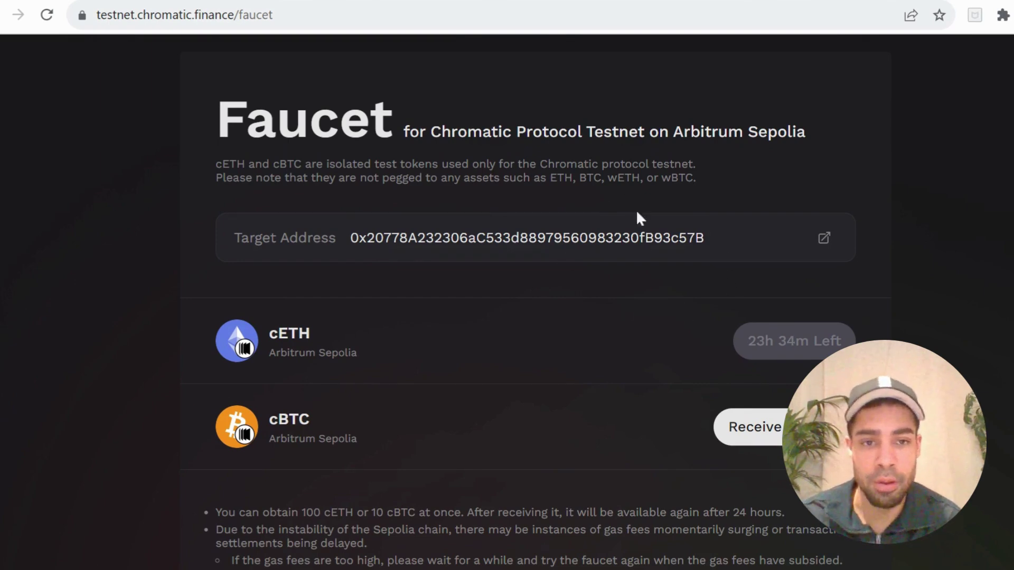
scroll(556, 270, down, 1)
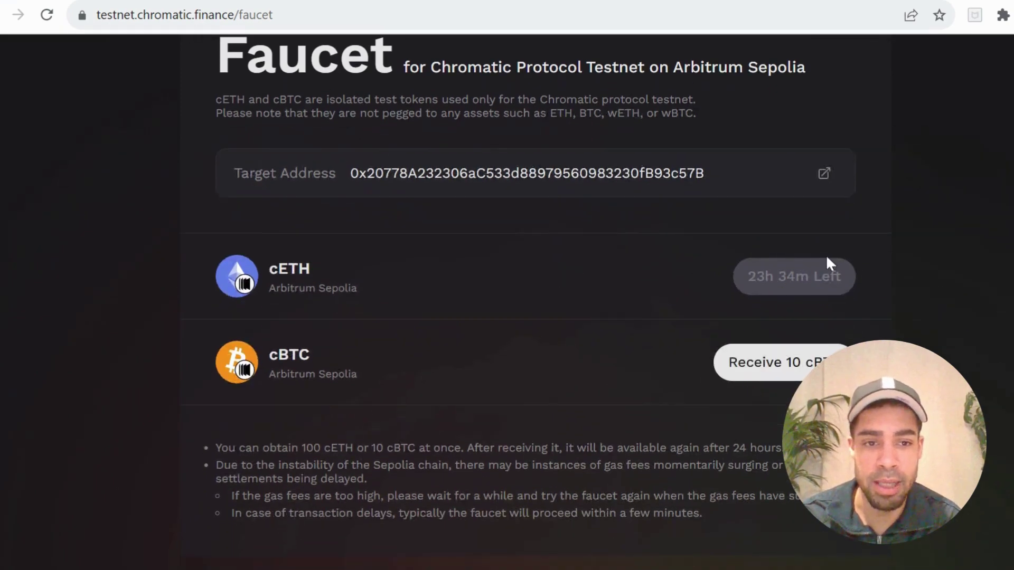
scroll(782, 260, up, 1)
scroll(783, 260, up, 3)
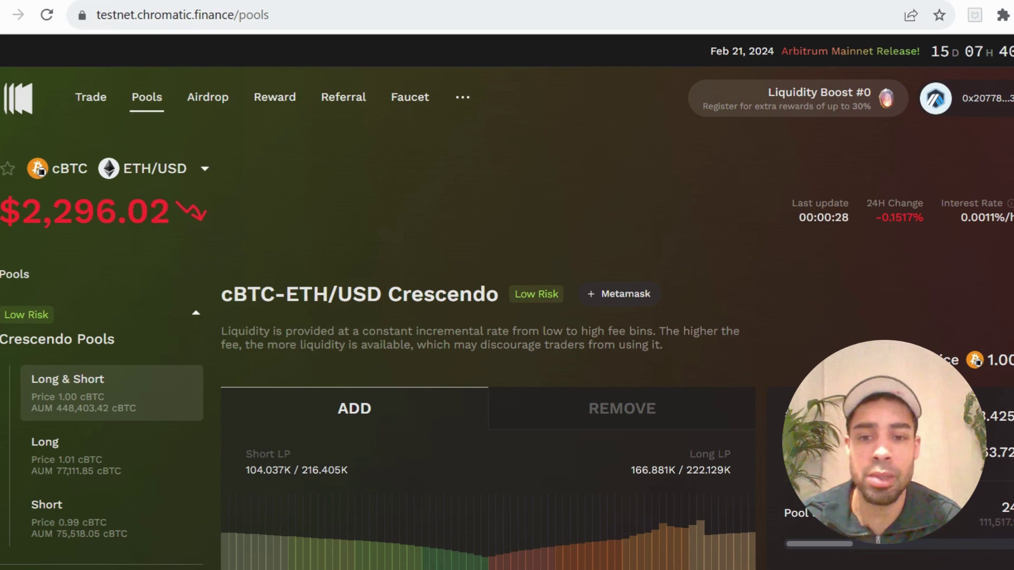
scroll(327, 224, down, 1)
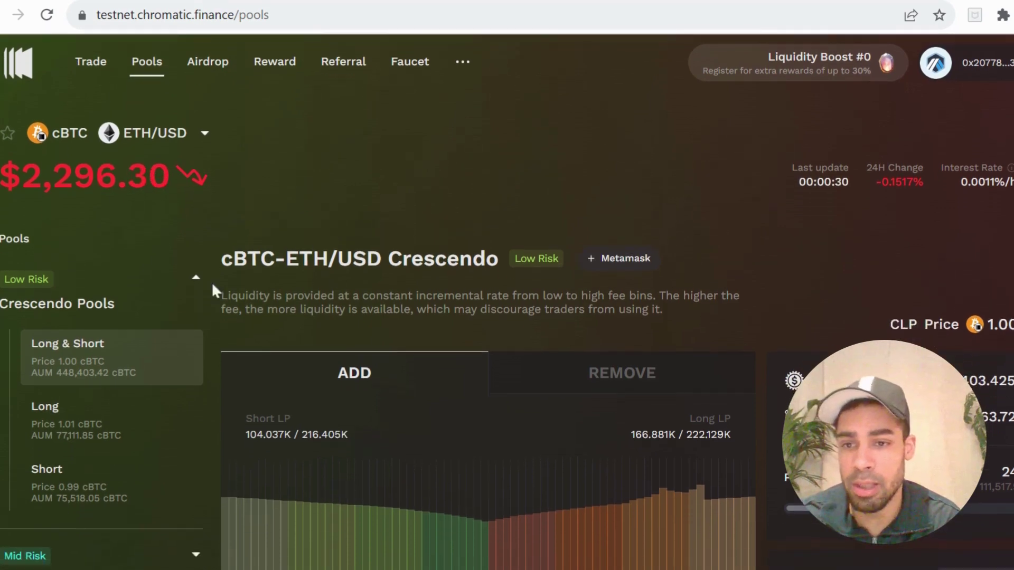
scroll(148, 333, down, 3)
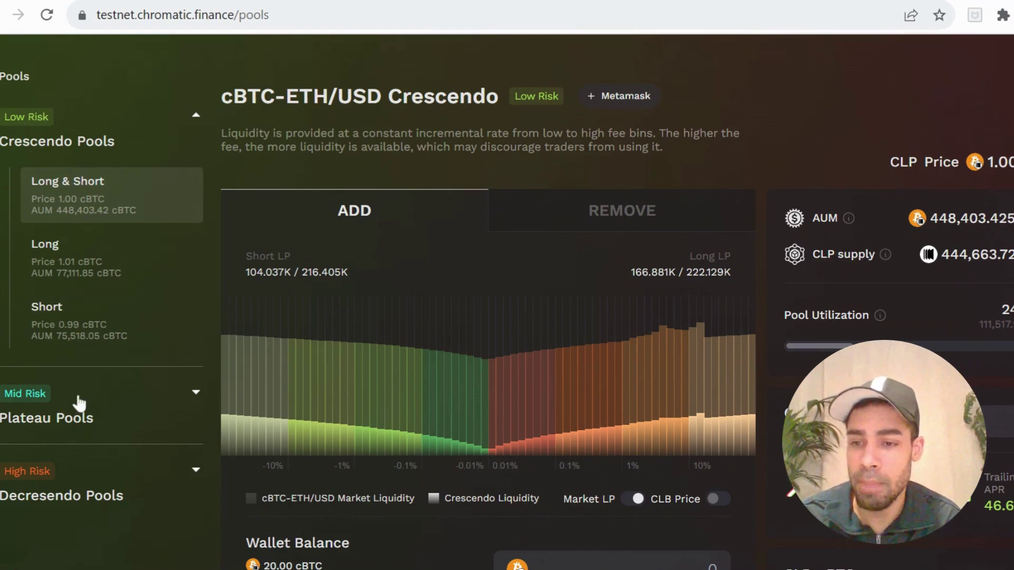
scroll(31, 494, up, 1)
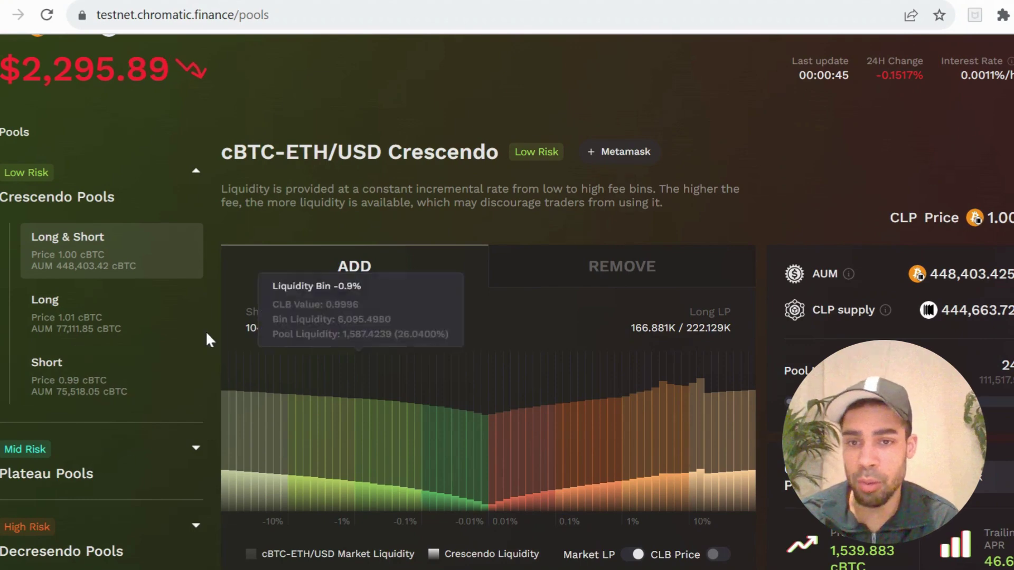
scroll(205, 334, up, 1)
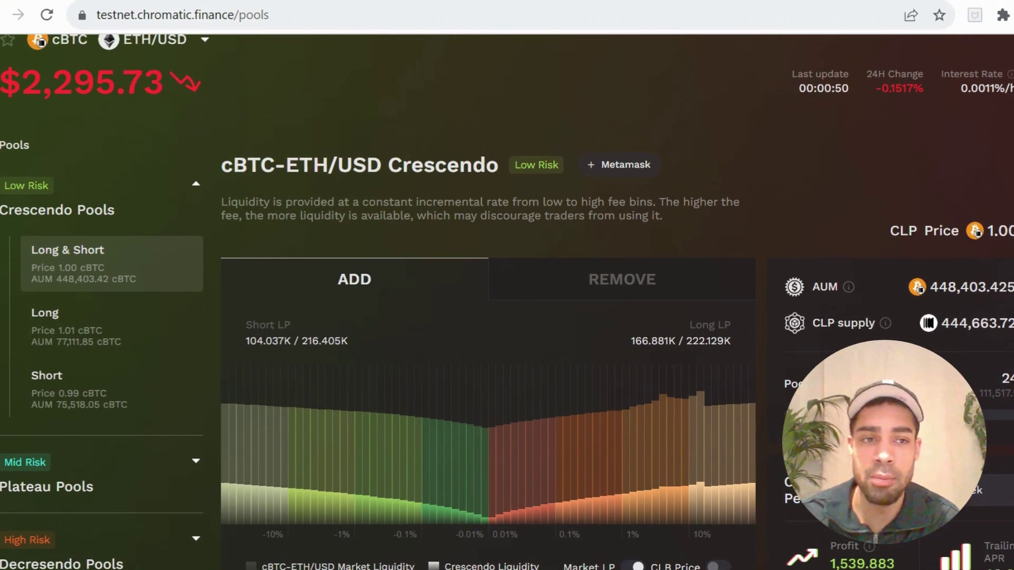
scroll(205, 168, up, 2)
click(205, 168)
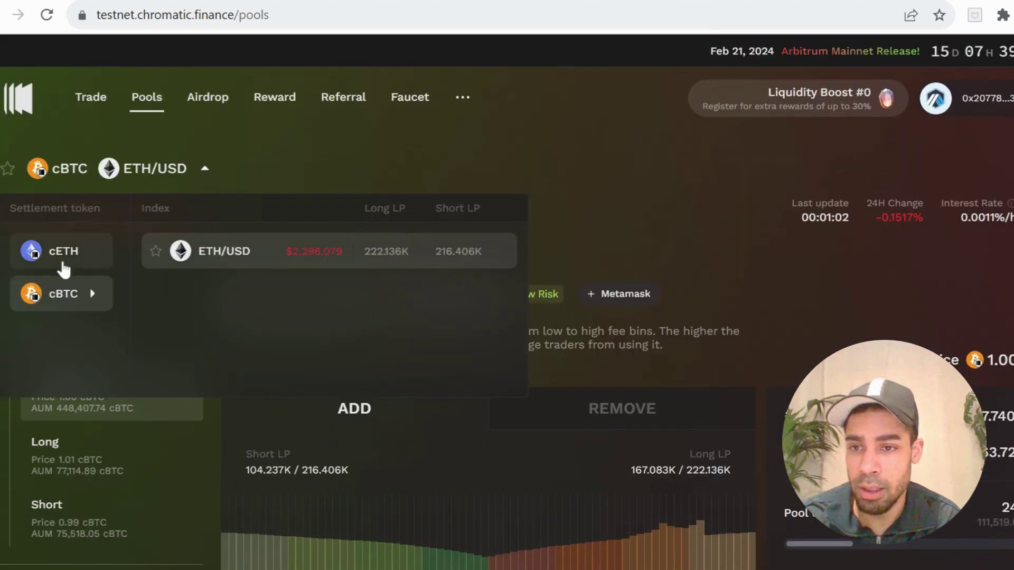
click(191, 259)
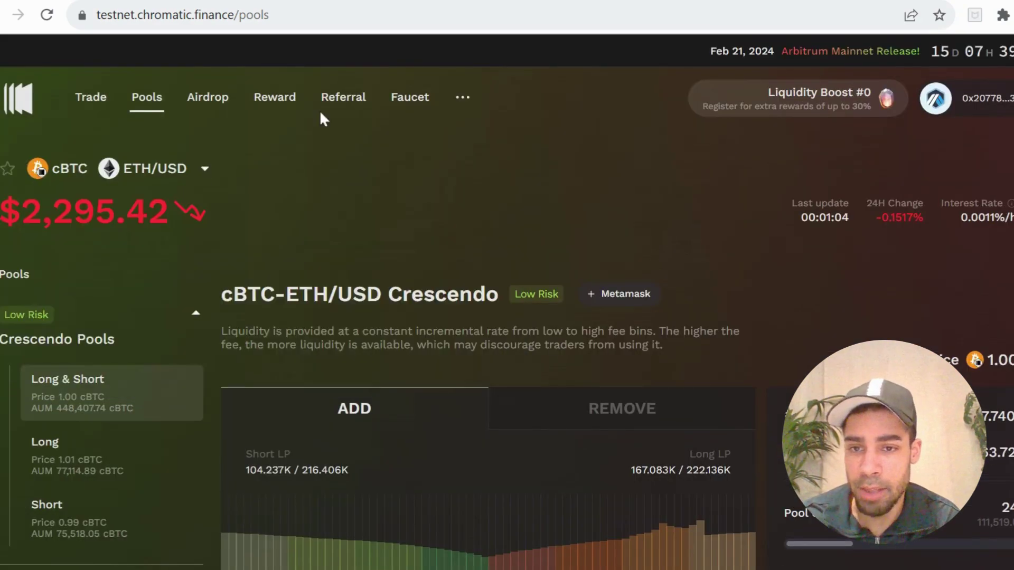
Step: Add 10 cBTC, half the balance, as liquidity to the Crescendo pool
scroll(351, 285, down, 8)
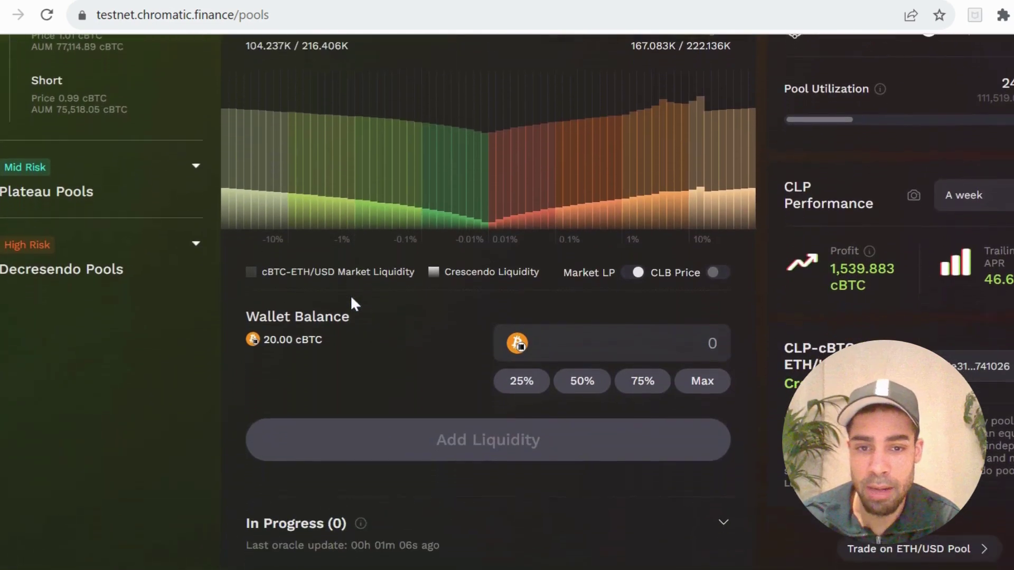
click(564, 389)
scroll(549, 401, down, 1)
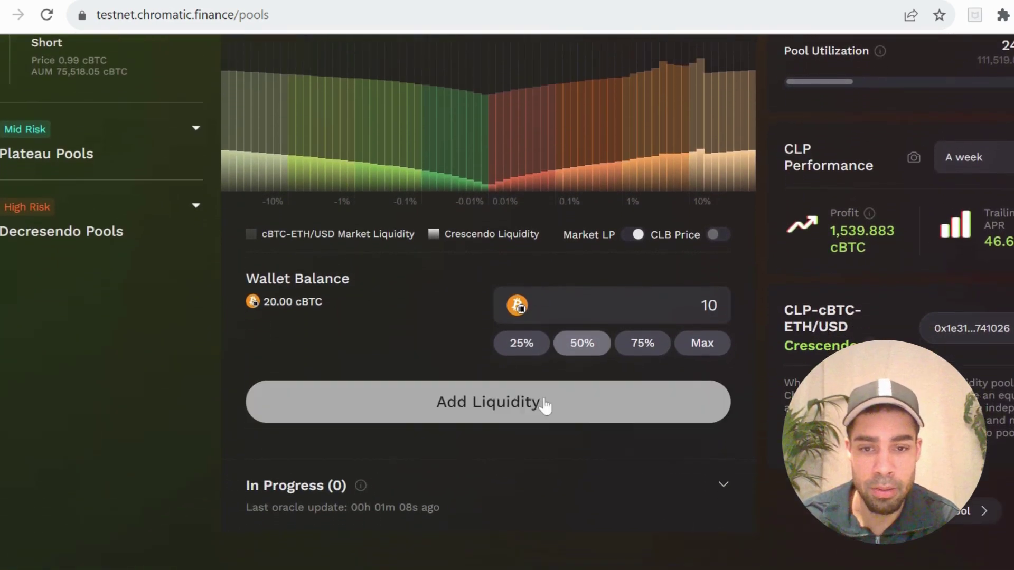
click(539, 406)
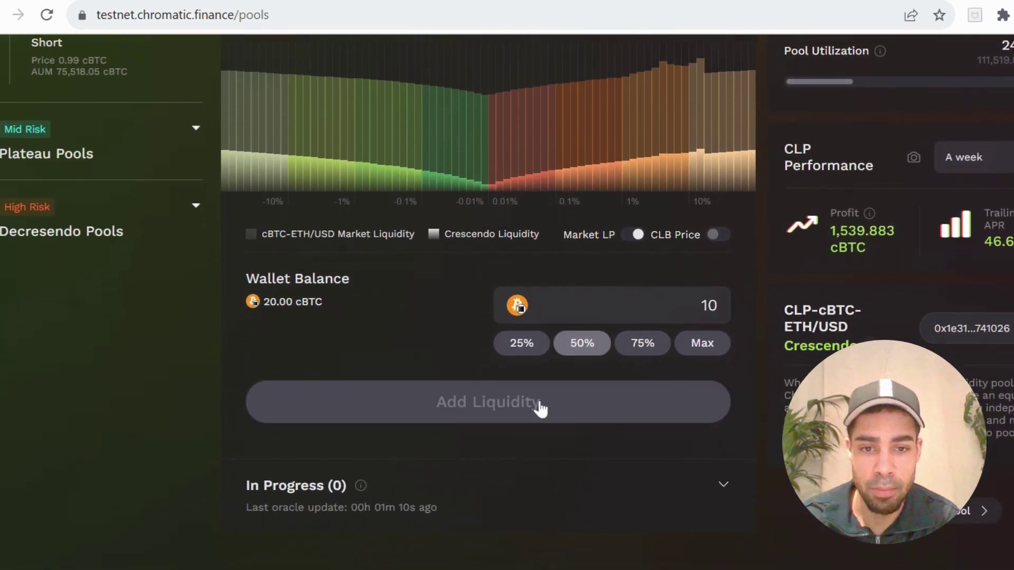
scroll(504, 313, down, 1)
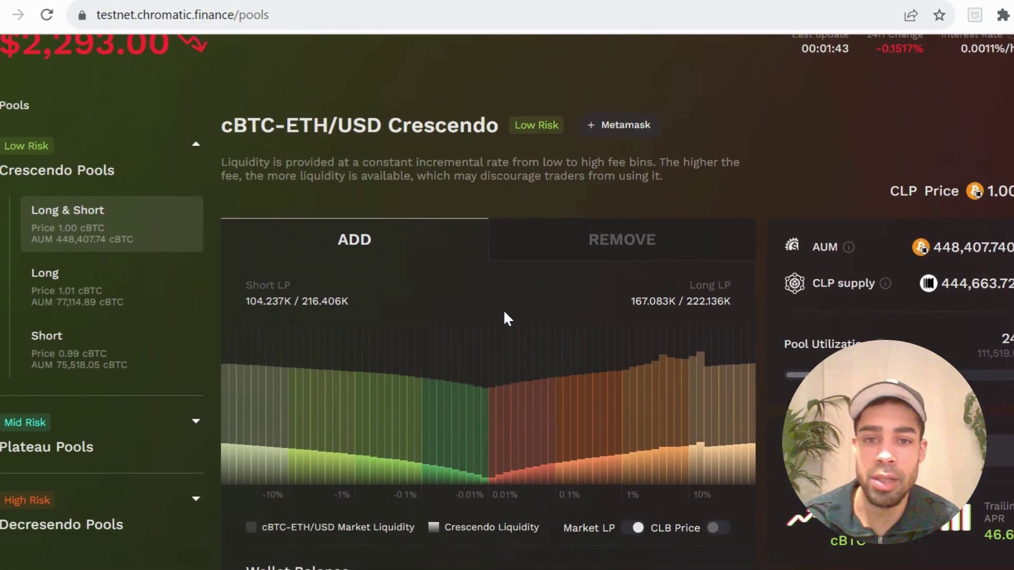
scroll(504, 313, down, 1)
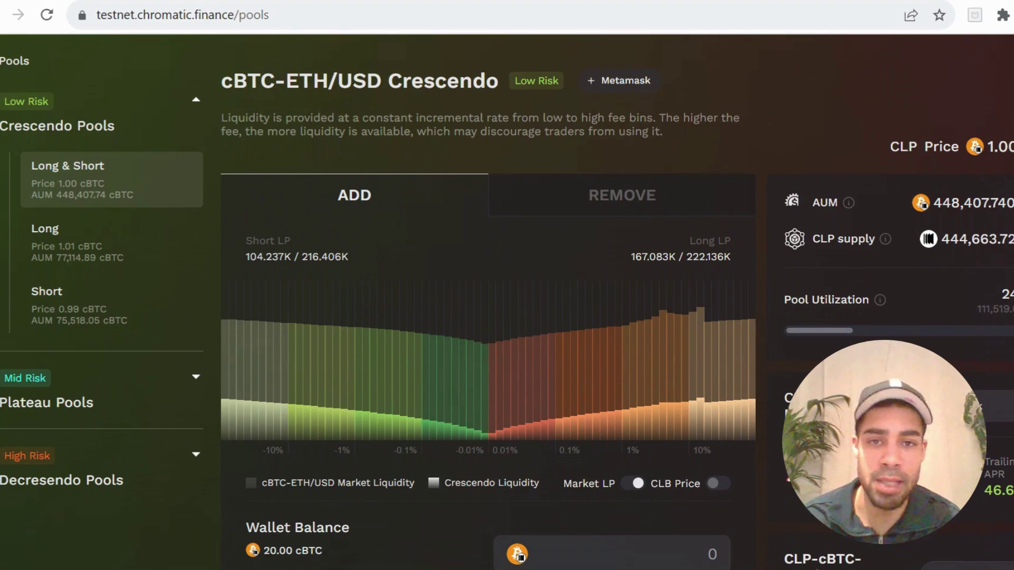
Step: Review the pool details, then open and close the settlement token and market list
scroll(505, 301, down, 1)
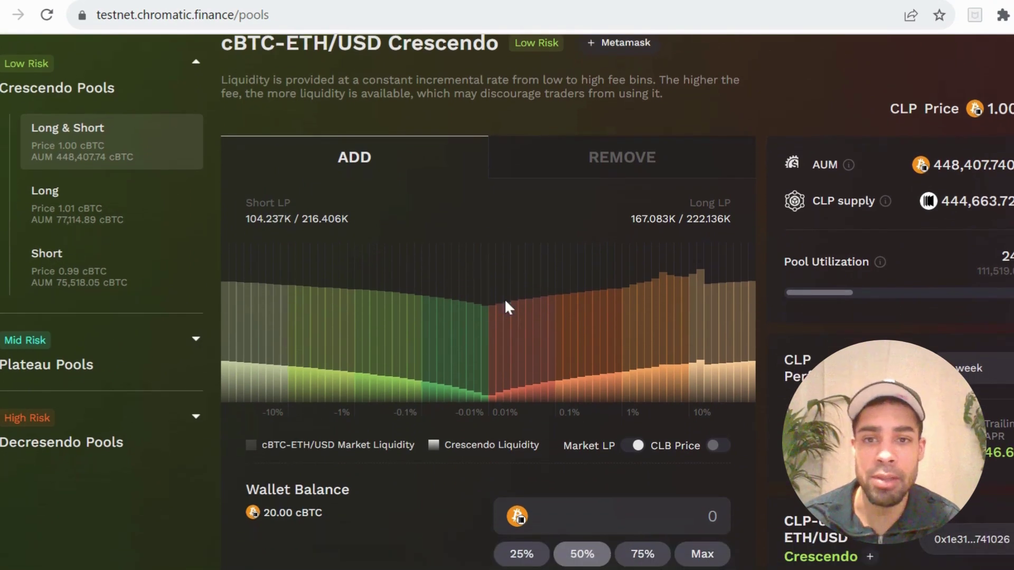
scroll(506, 302, down, 1)
scroll(506, 301, up, 2)
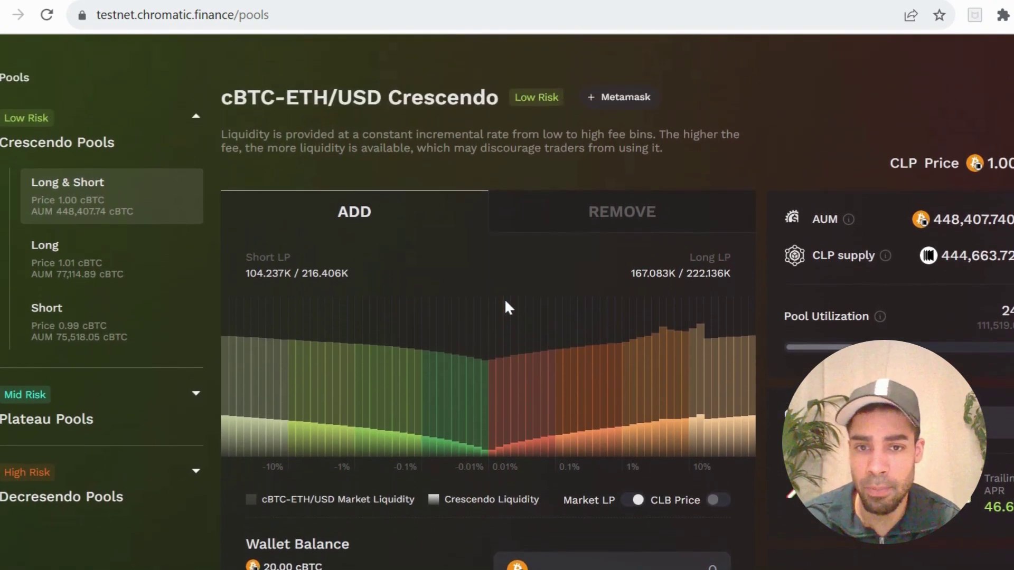
scroll(505, 302, down, 3)
scroll(504, 302, up, 7)
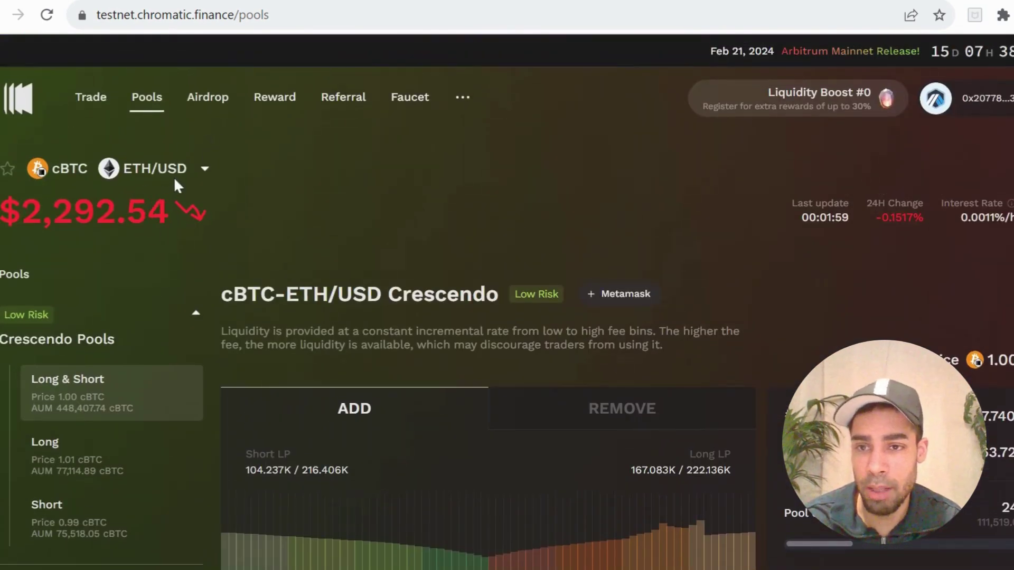
click(177, 171)
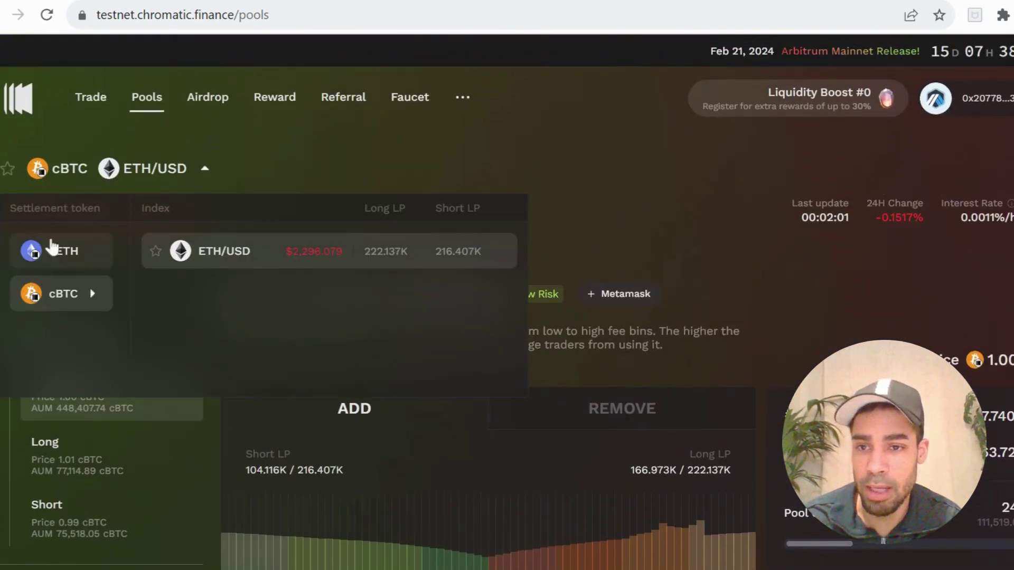
click(195, 174)
Step: Go to the Trade page for the cBTC ETH/USD market
scroll(192, 185, down, 5)
scroll(290, 274, down, 5)
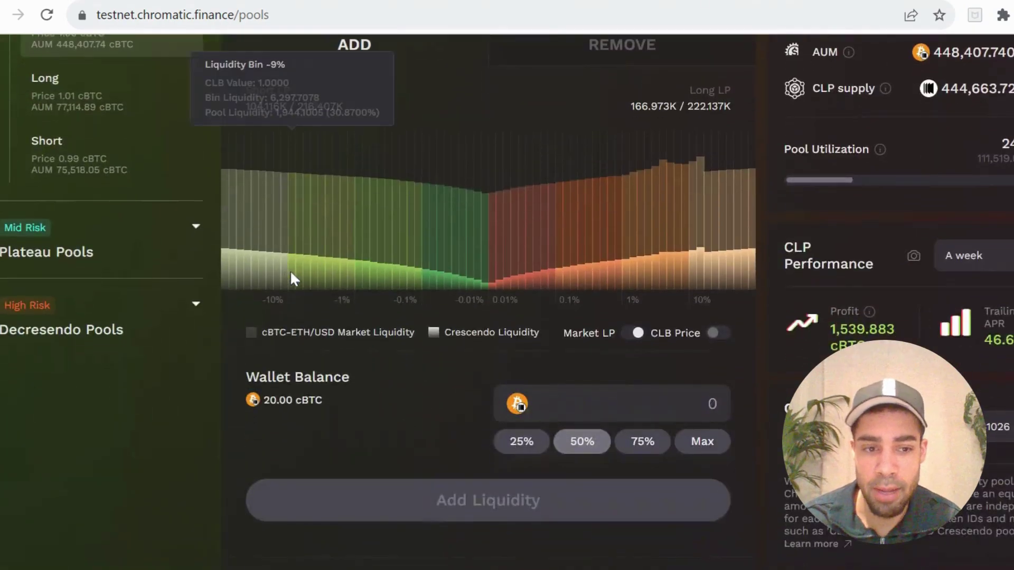
scroll(290, 270, up, 10)
click(91, 100)
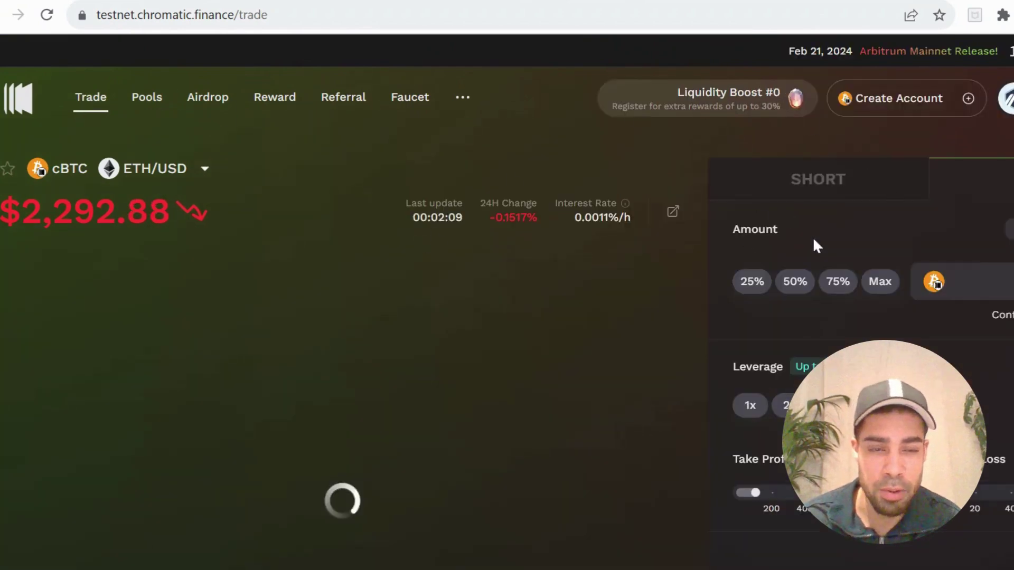
Step: Deposit the maximum 10 cBTC from the wallet into the trading account margin
scroll(813, 240, down, 1)
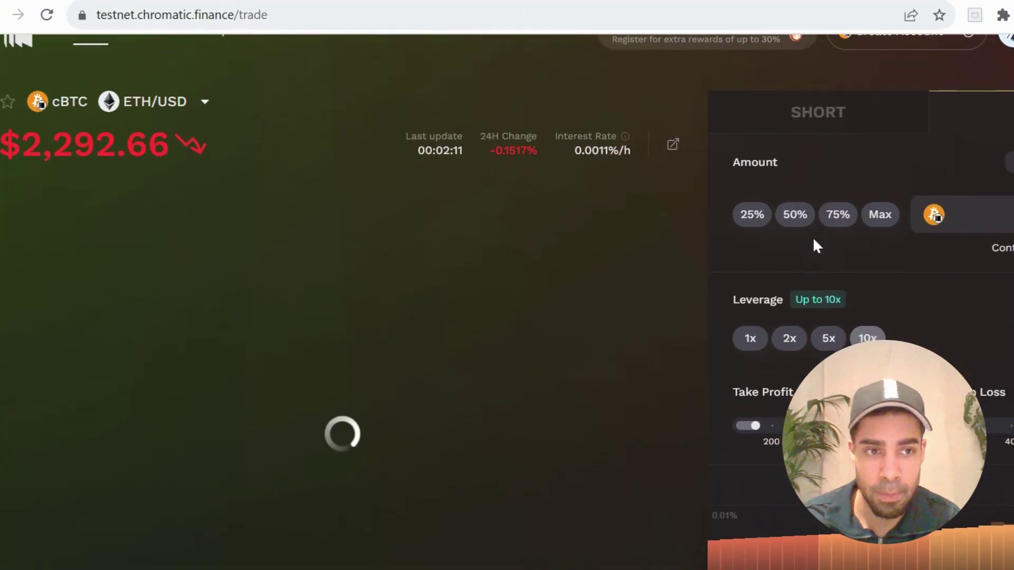
scroll(814, 240, down, 4)
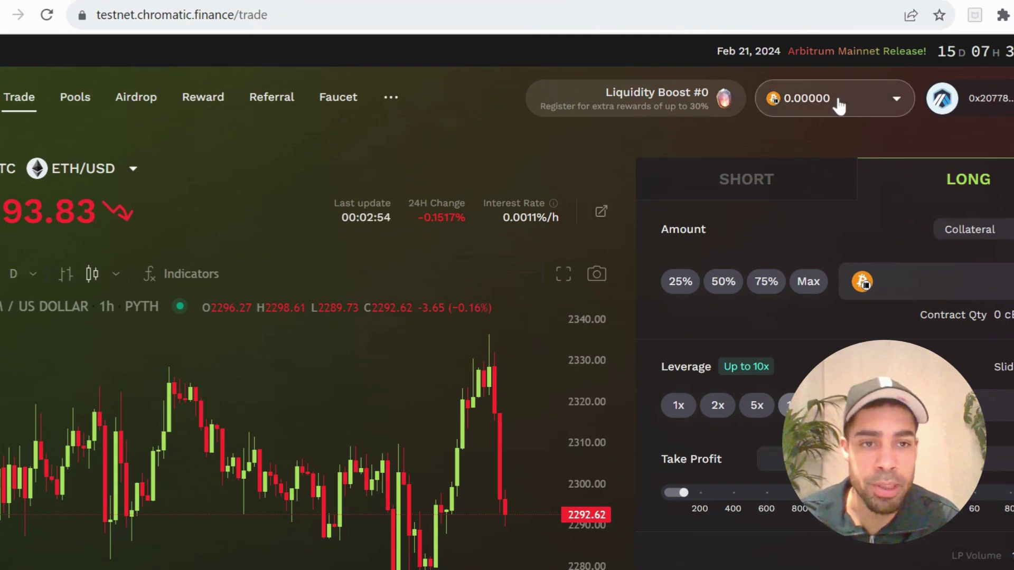
click(837, 101)
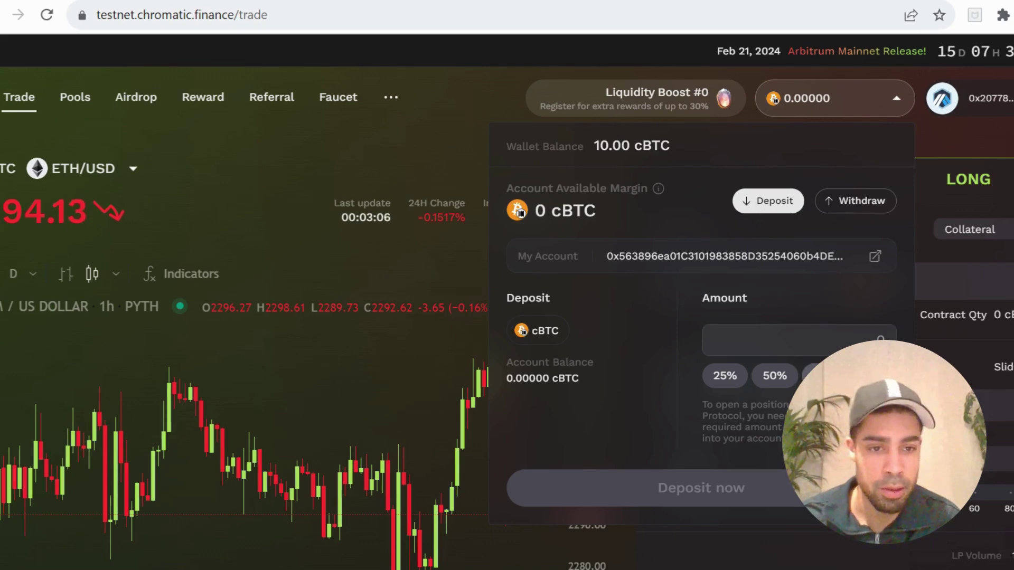
click(873, 375)
click(668, 478)
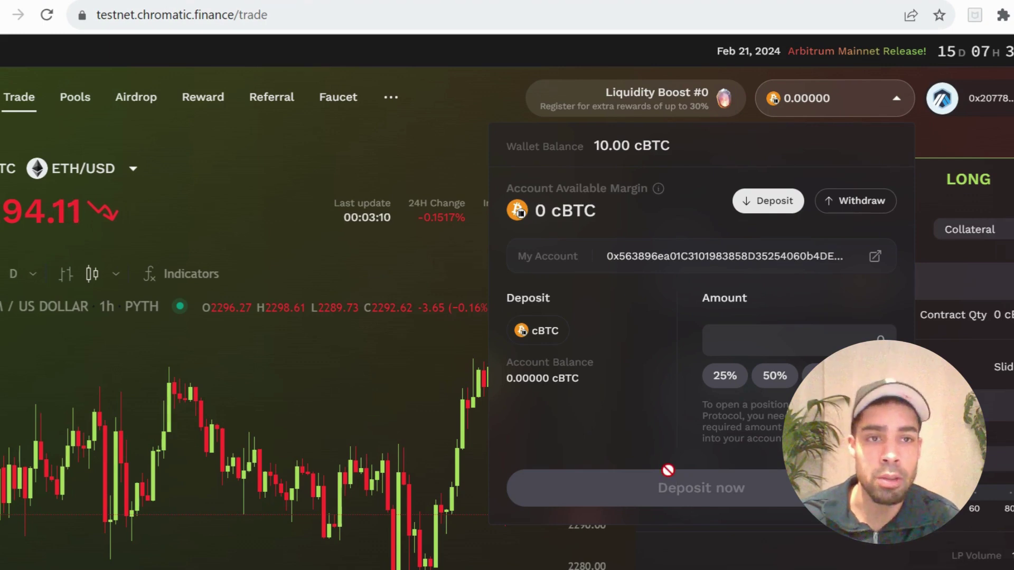
click(803, 89)
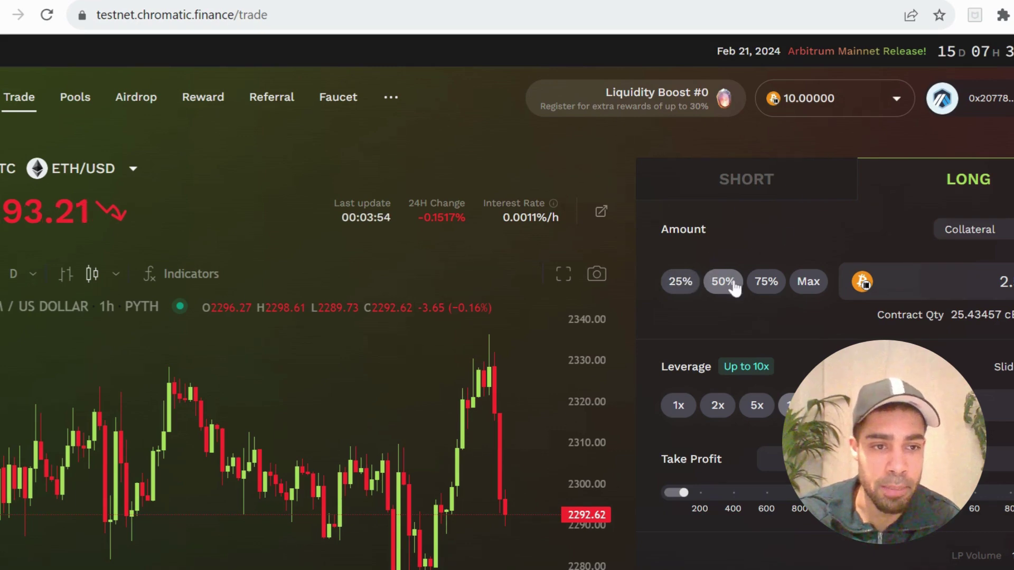
Step: Configure the long order with 50% collateral, 3.3x leverage and about 261% take profit
scroll(734, 288, down, 2)
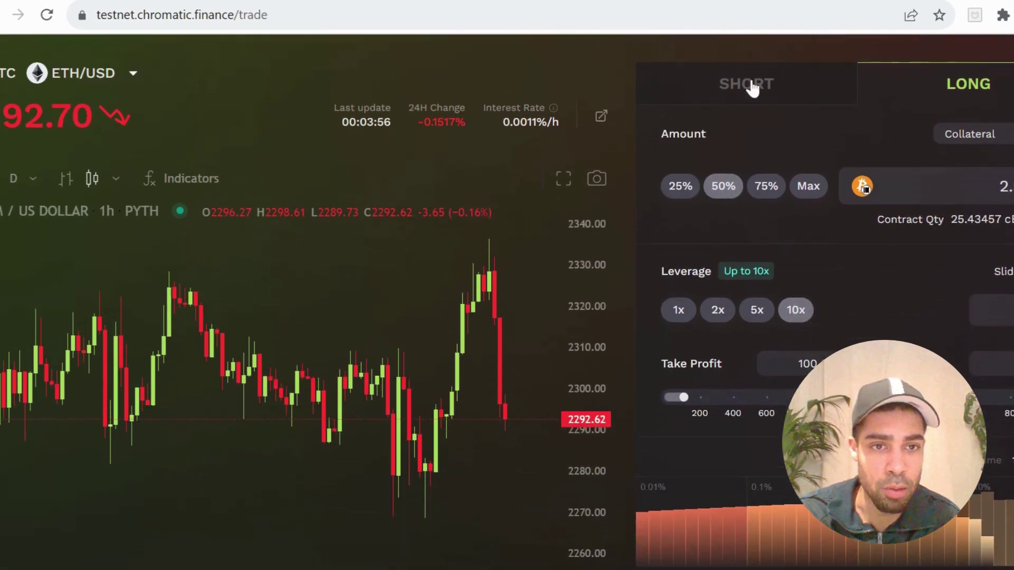
click(717, 313)
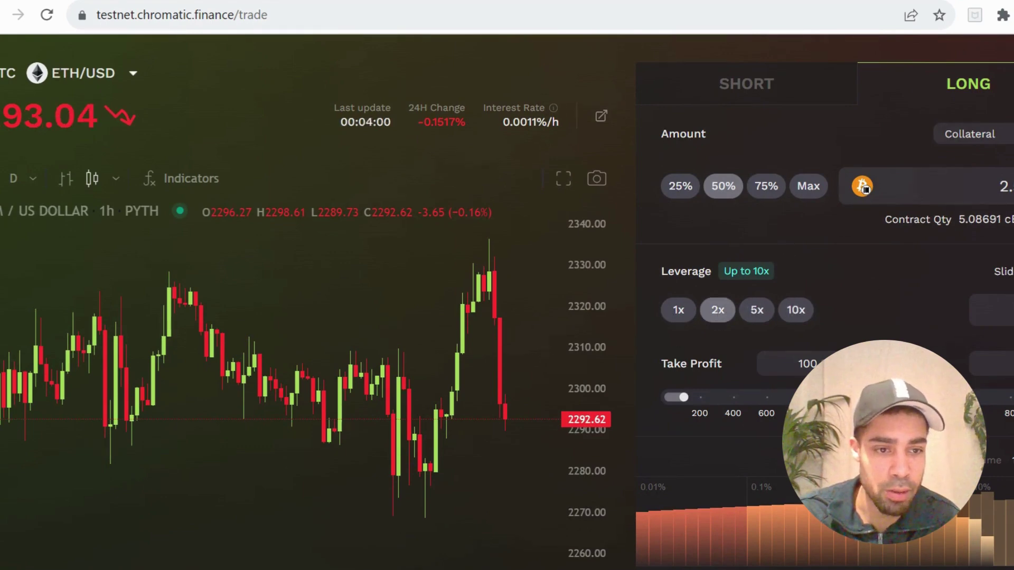
text(1.5)
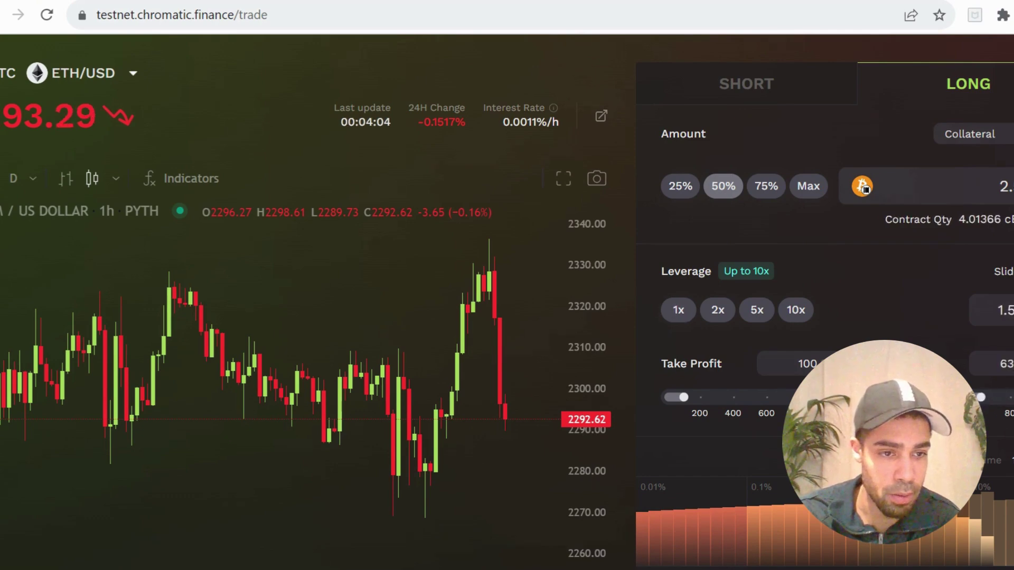
key(BackSpace)
key(BackSpace)
key(BackSpace)
text(3.3)
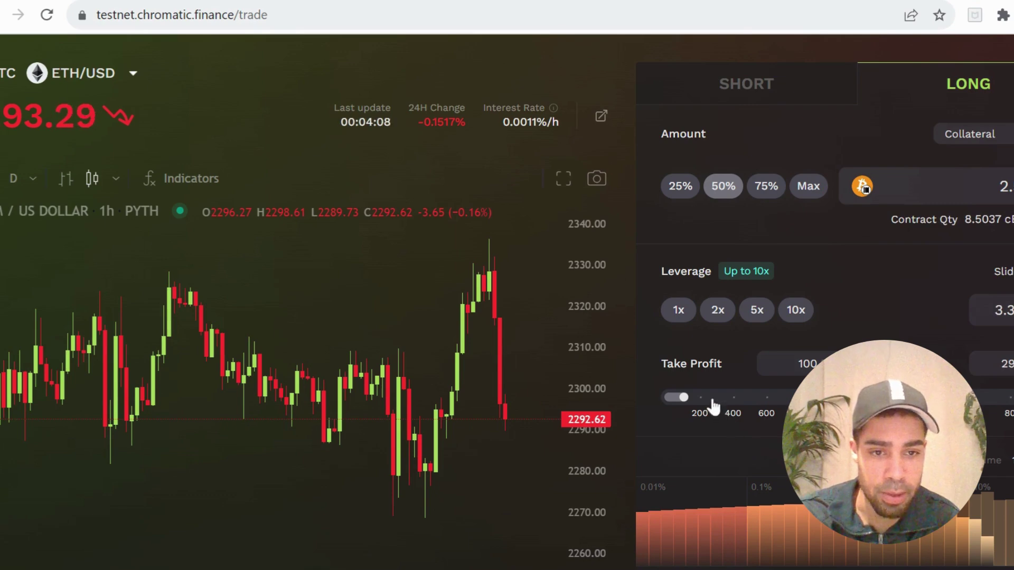
drag(712, 406, 646, 391)
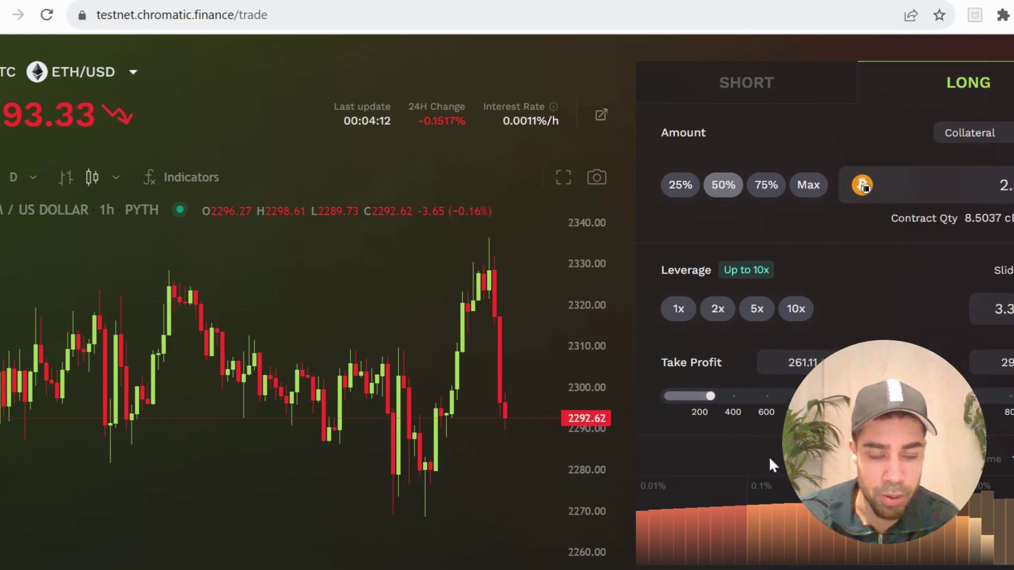
scroll(769, 456, down, 8)
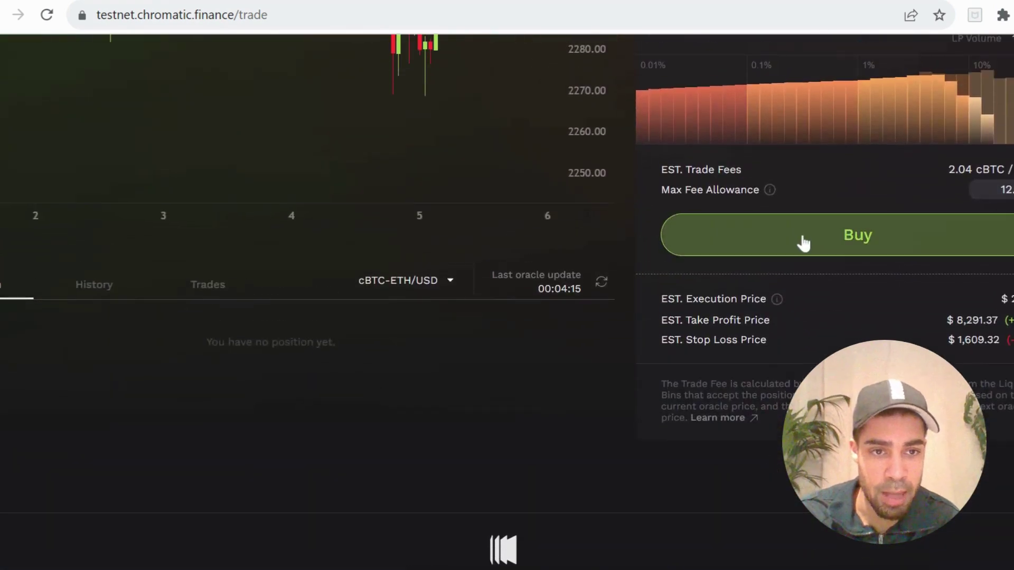
Step: Place the long ETH/USD buy order, then review the History and Position tabs
click(803, 242)
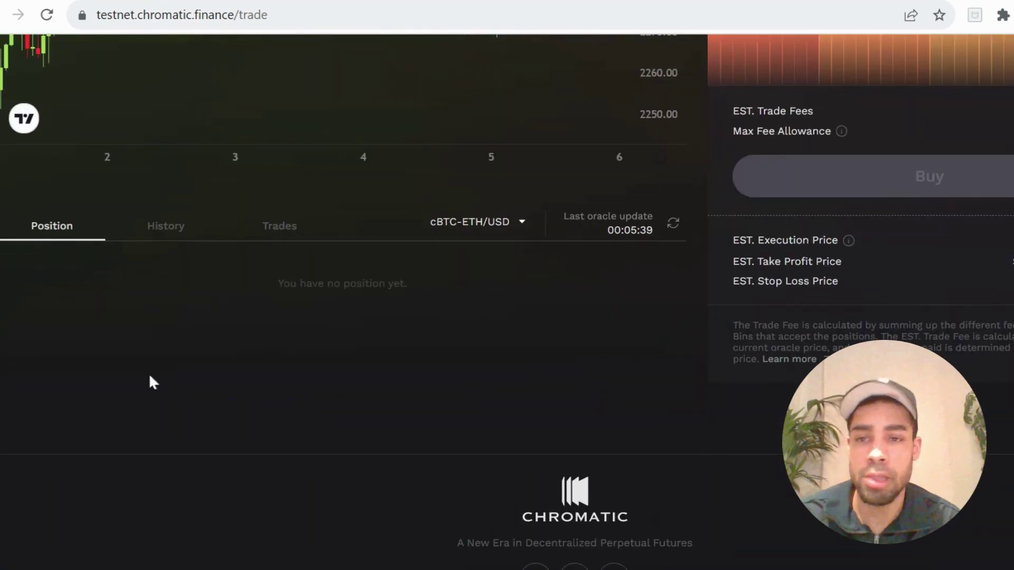
click(153, 228)
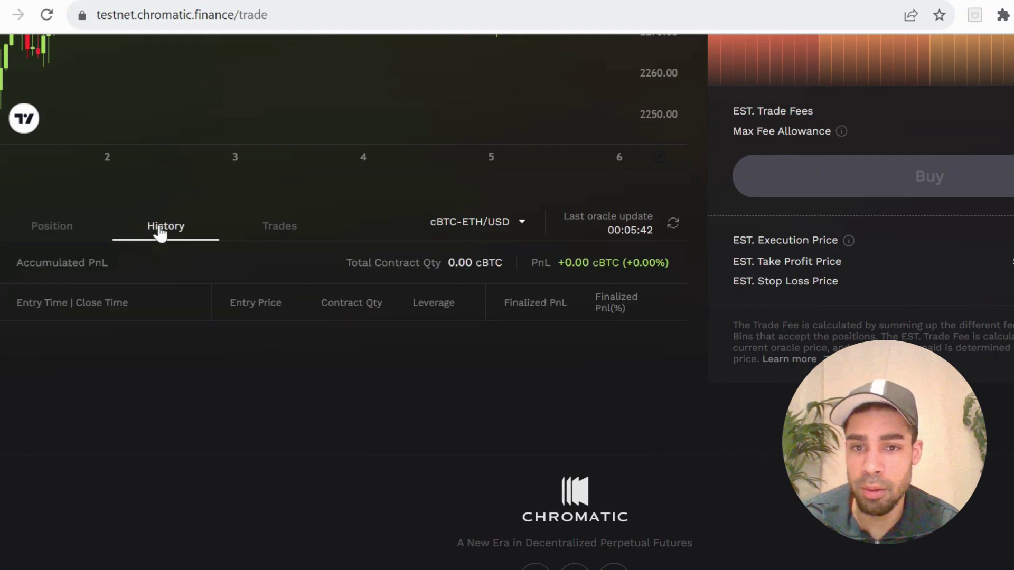
click(73, 231)
scroll(276, 306, up, 10)
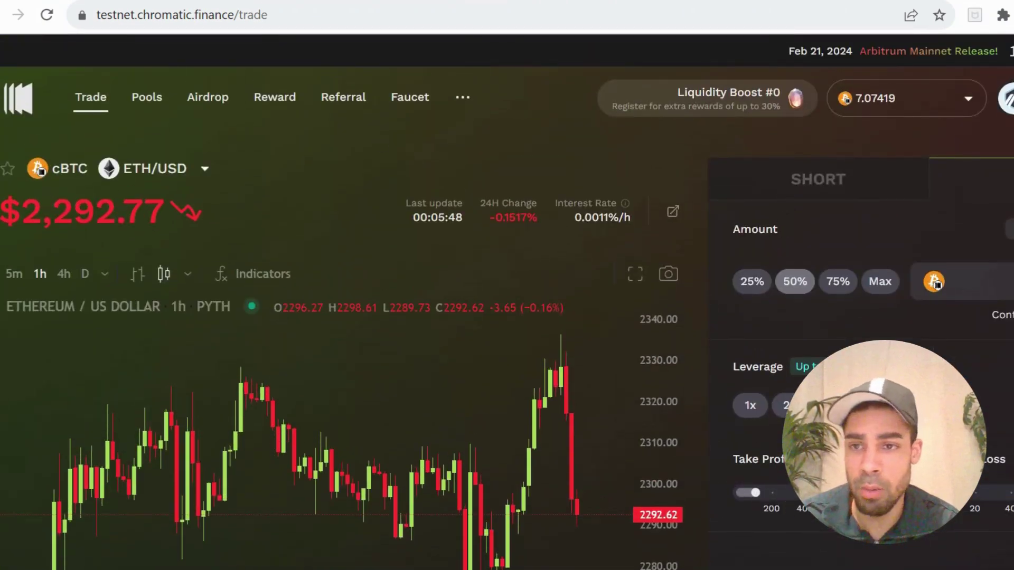
Step: Switch the settlement token to cETH and confirm its account margin is 0 cETH
click(155, 177)
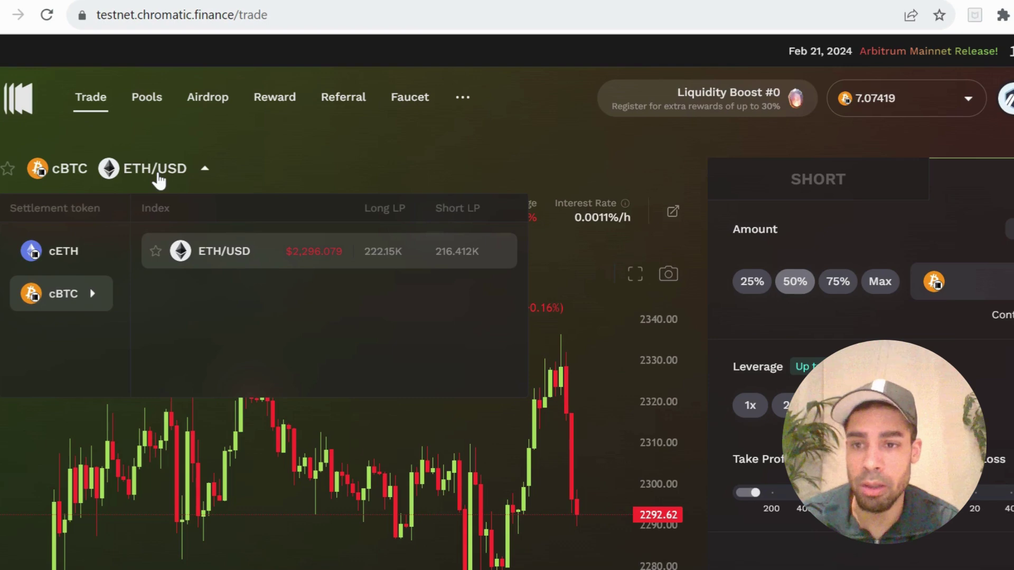
click(87, 256)
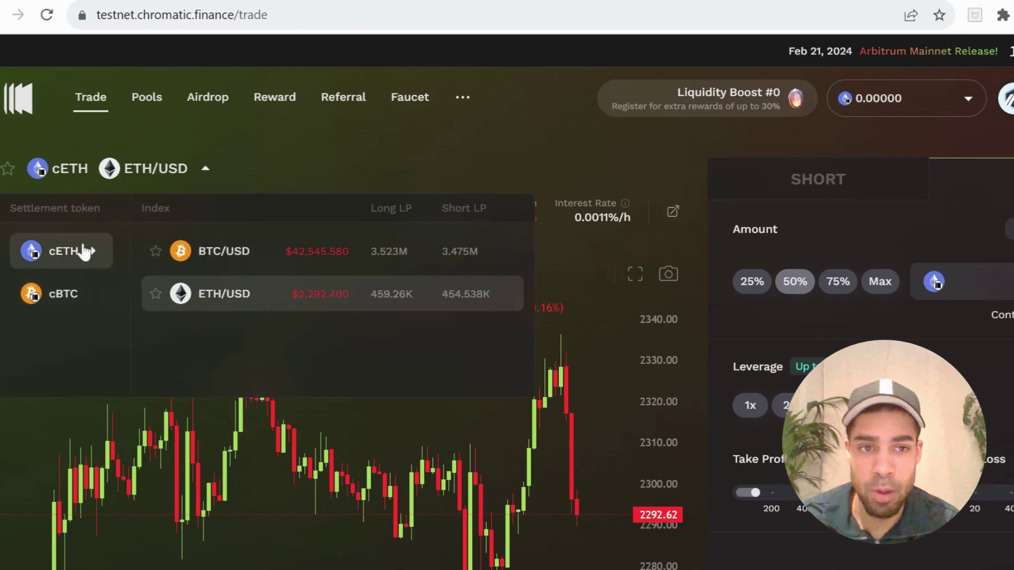
click(959, 100)
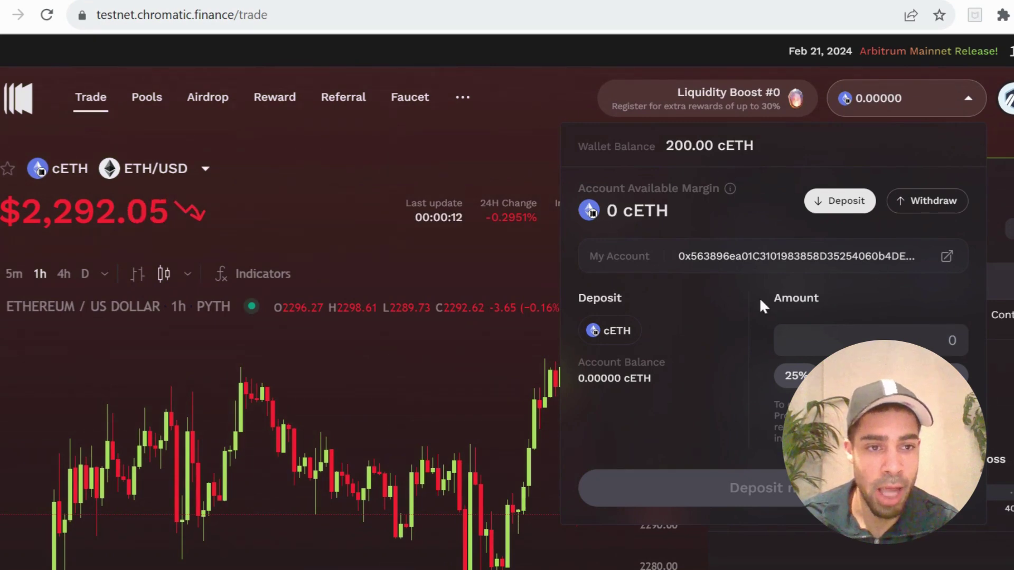
click(1003, 145)
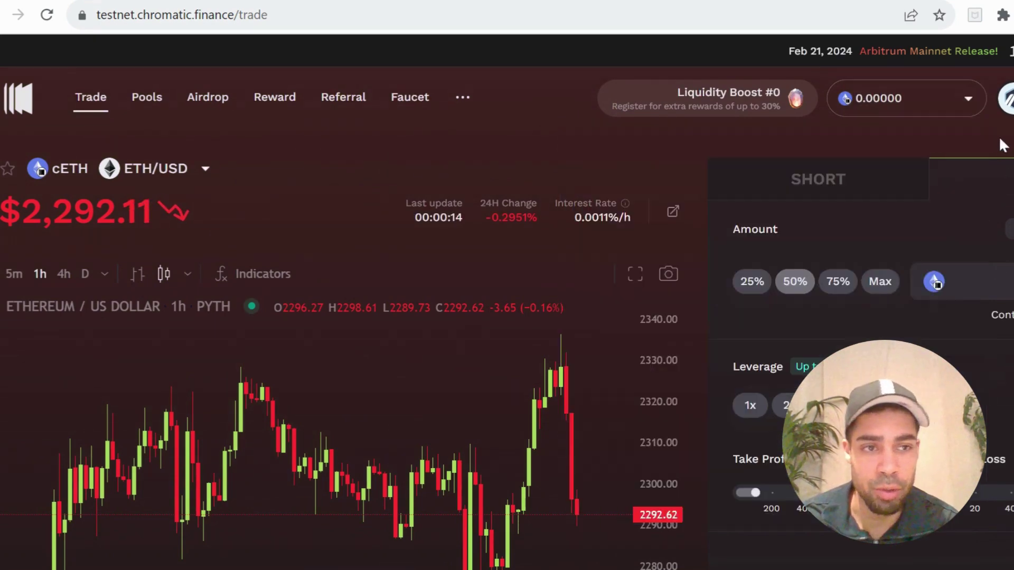
Step: Bring up the cETH market list offering BTC/USD and ETH/USD
scroll(736, 327, down, 1)
scroll(737, 327, down, 2)
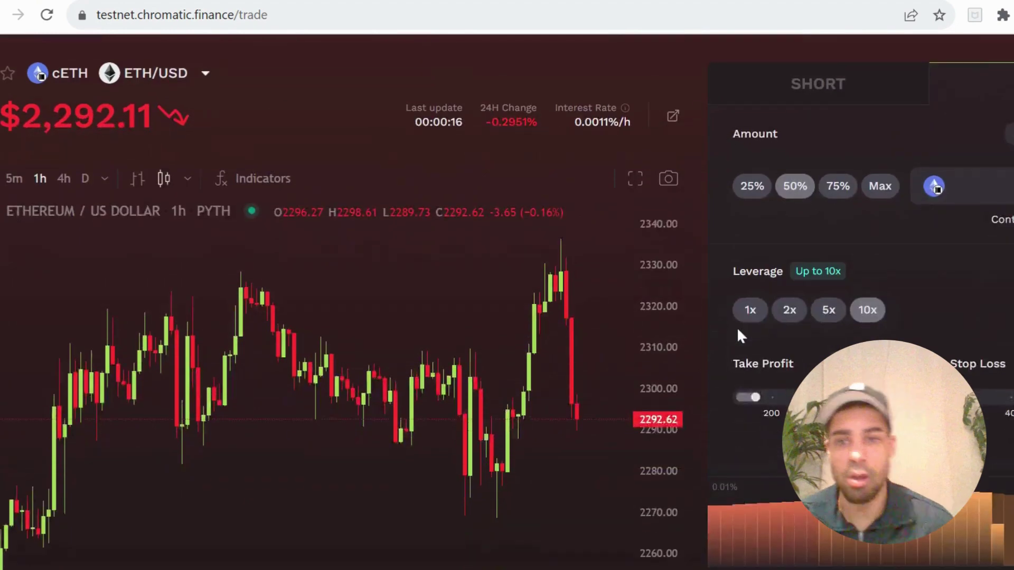
scroll(736, 328, up, 1)
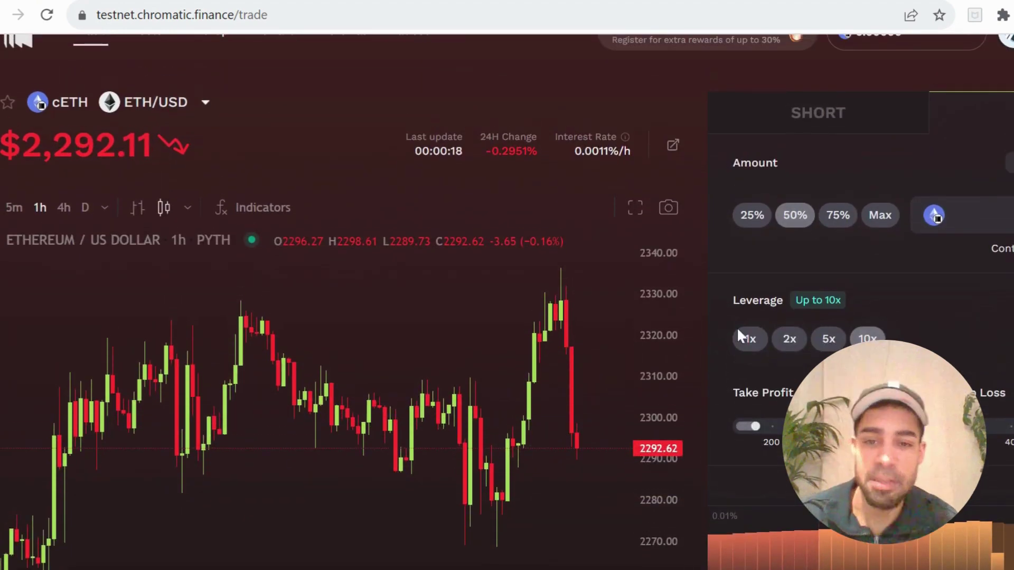
click(205, 104)
Step: Select the BTC/USD market from the dropdown and scroll back up the page
click(283, 200)
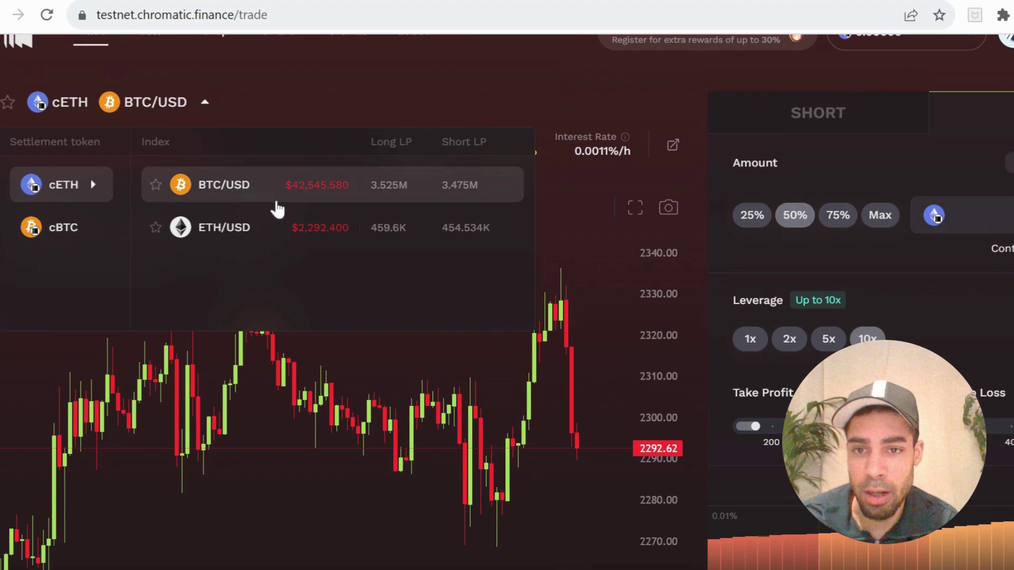
scroll(727, 258, up, 2)
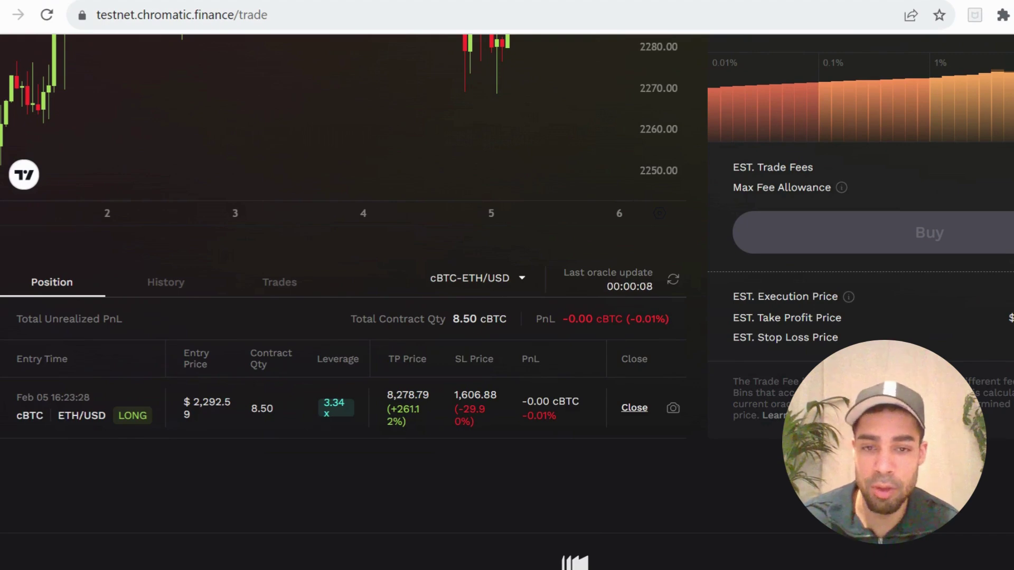
Step: Show the ••• menu's extra links: Github, Gitbook, Twitter, Discord and Zealy
scroll(637, 405, up, 10)
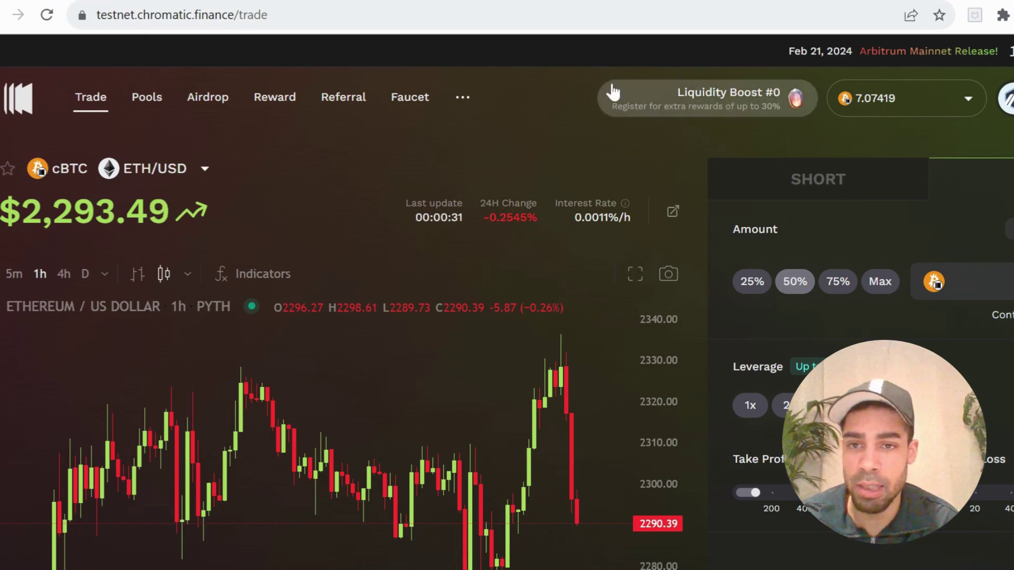
click(460, 100)
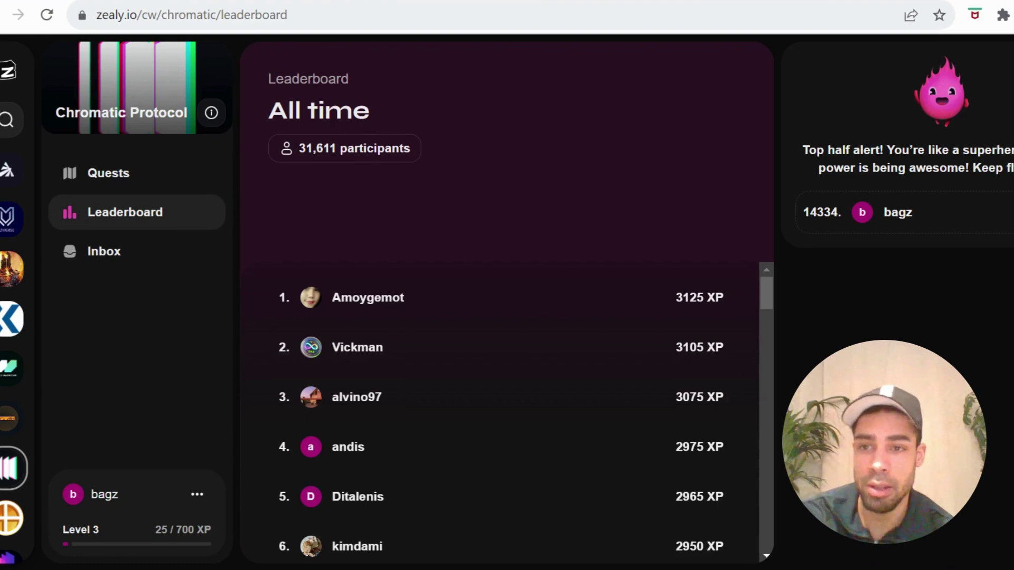
Step: From the Zealy leaderboard of 31,611 participants, go to the Chromatic Protocol quest board
click(121, 177)
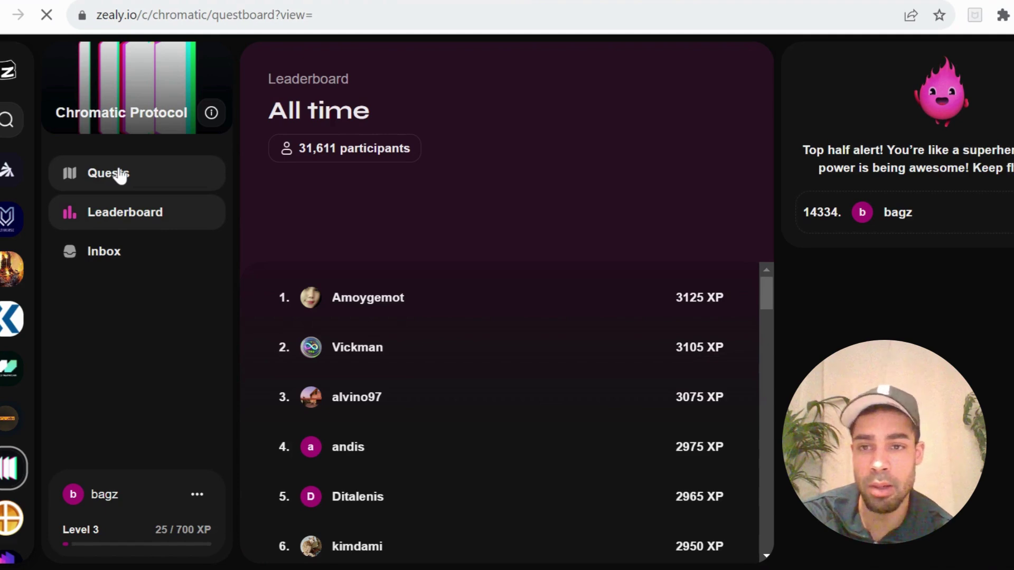